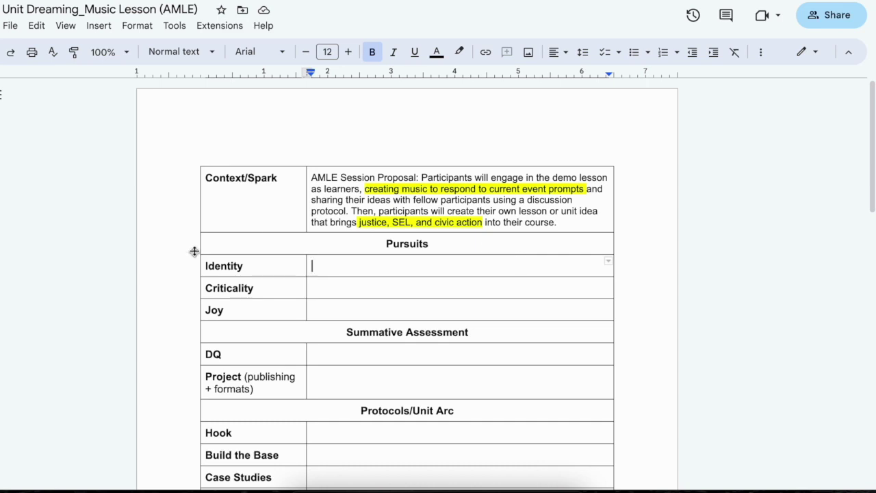
Fill in the Project row with "Concert or Spotify playlist - share to local news?".
left_click(400, 381)
type("Concert")
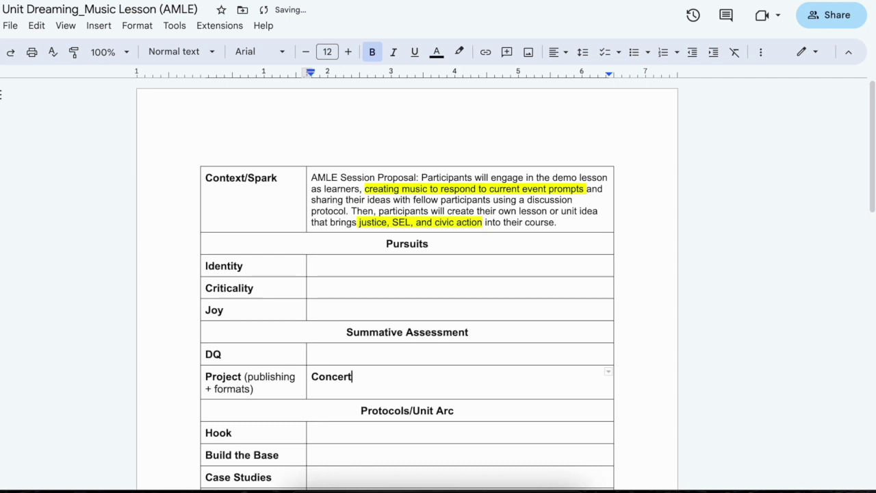
type(" or ")
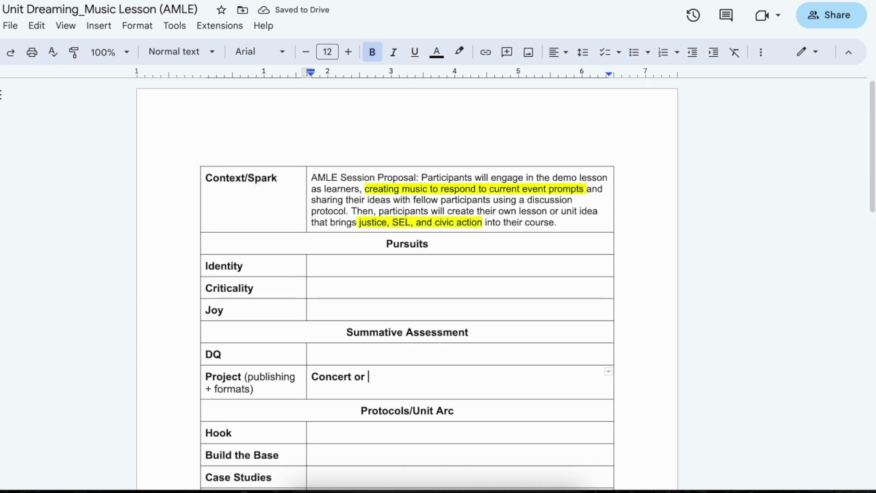
type("Spot")
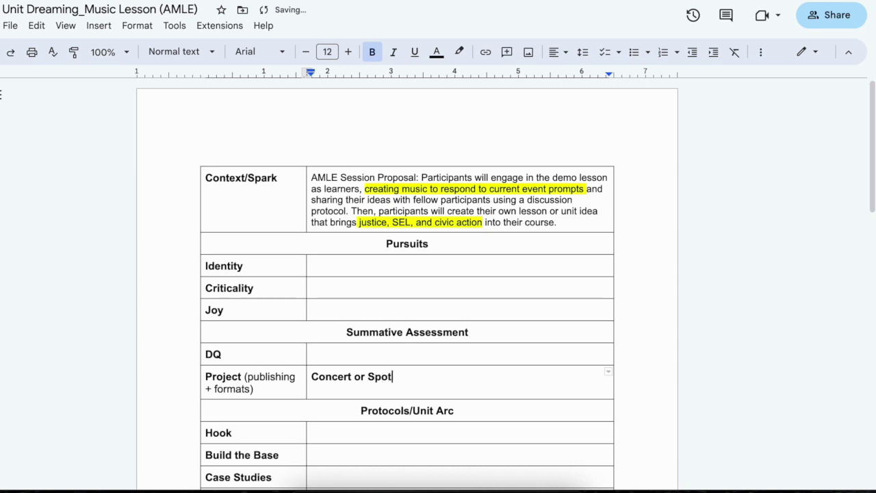
type("ify playlist")
type("- shar")
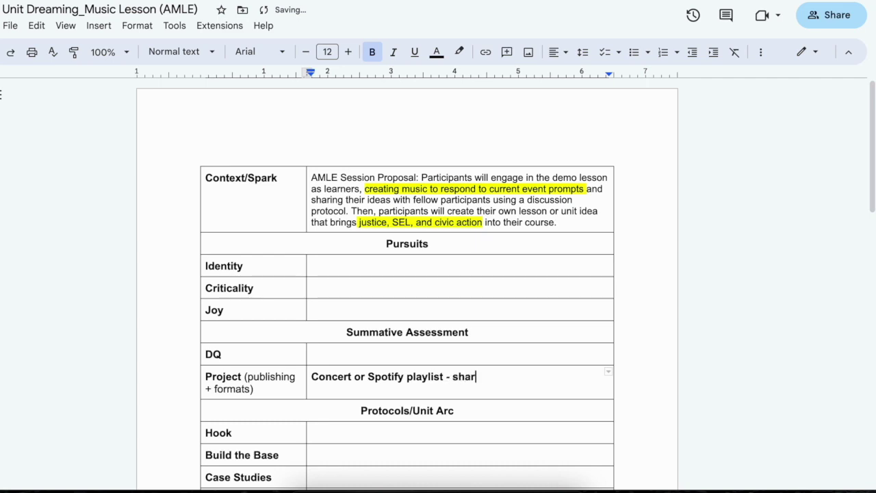
type("e to local news?")
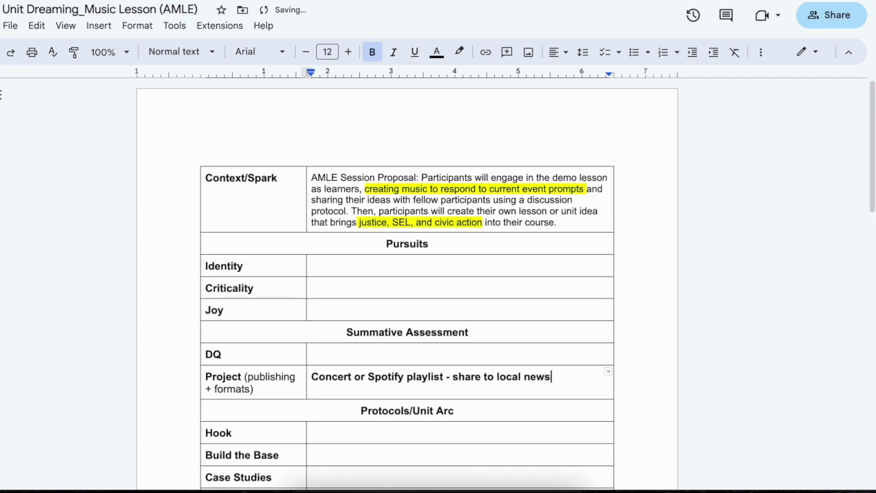
Consult the DQ Frames table and enter "What would it look like if we used music to process current events?" in the DQ row.
left_click(419, 361)
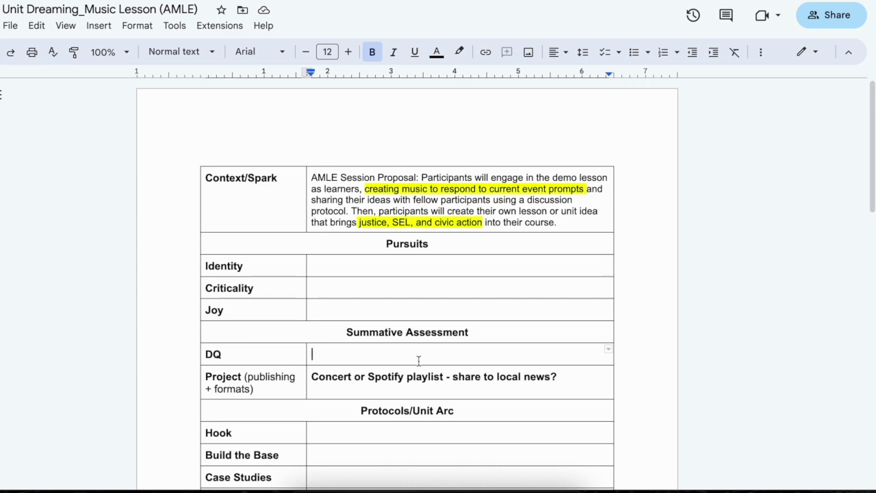
scroll(418, 361, "down", 15)
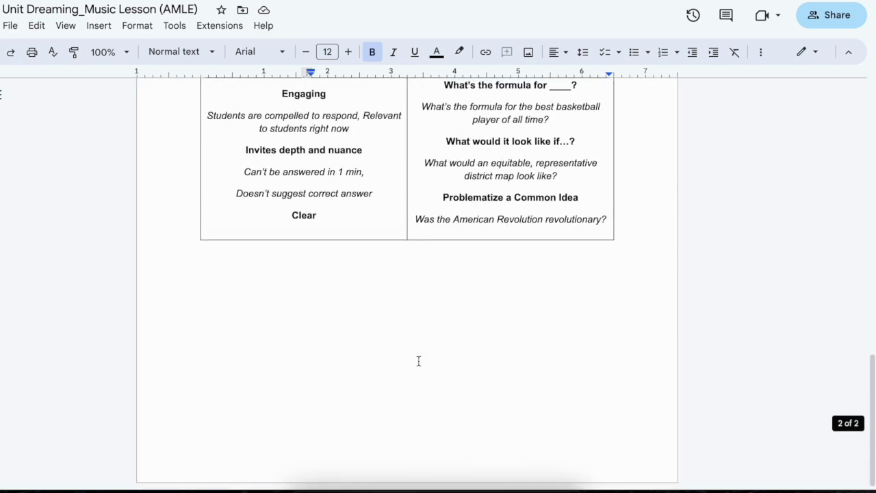
scroll(418, 361, "up", 2)
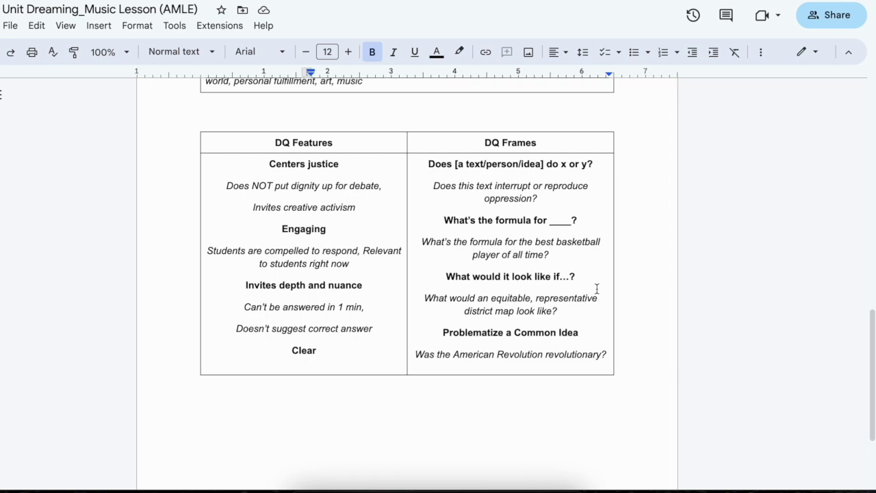
scroll(597, 289, "up", 10)
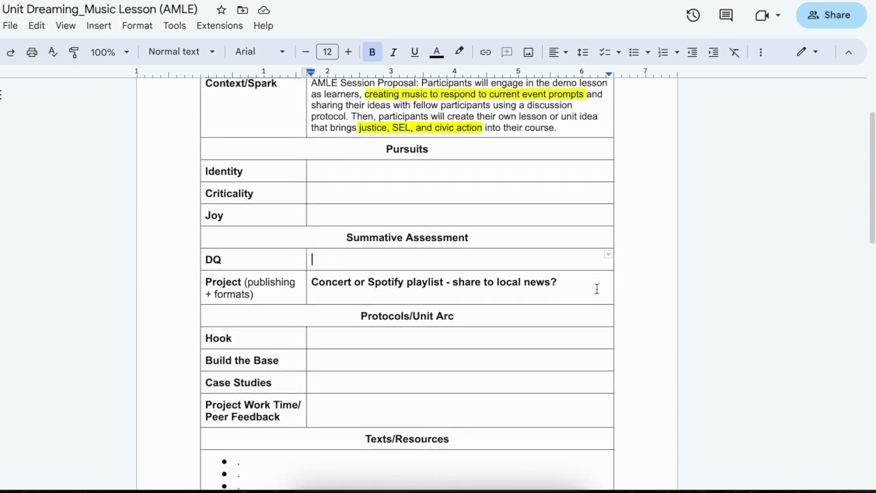
type("What would it lo")
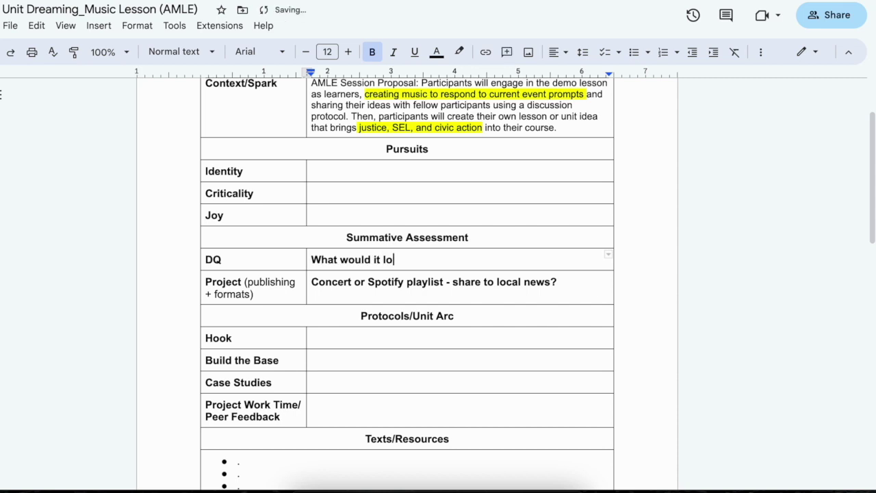
type("k like if we sat")
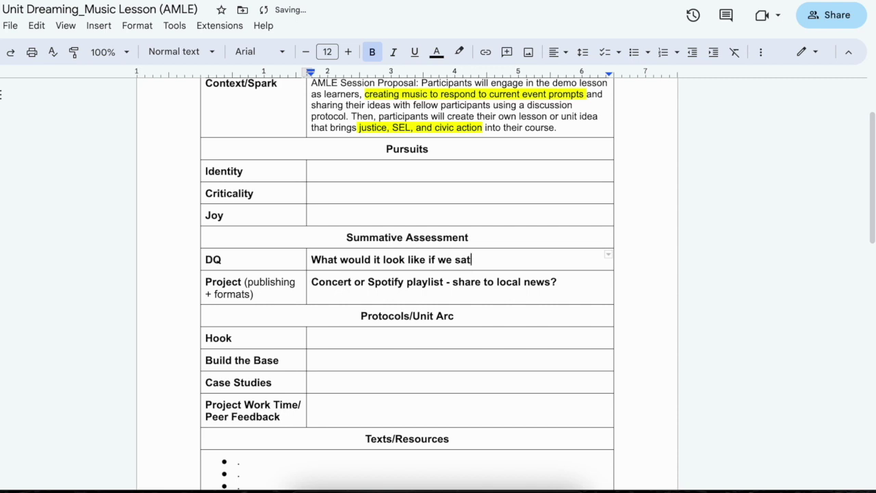
key("BackSpace")
type("y")
key("BackSpace")
type("tarted")
key("BackSpace")
key("BackSpace")
key("BackSpace")
key("BackSpace")
key("BackSpace")
key("BackSpace")
key("BackSpace")
key("BackSpace")
type("used music to ")
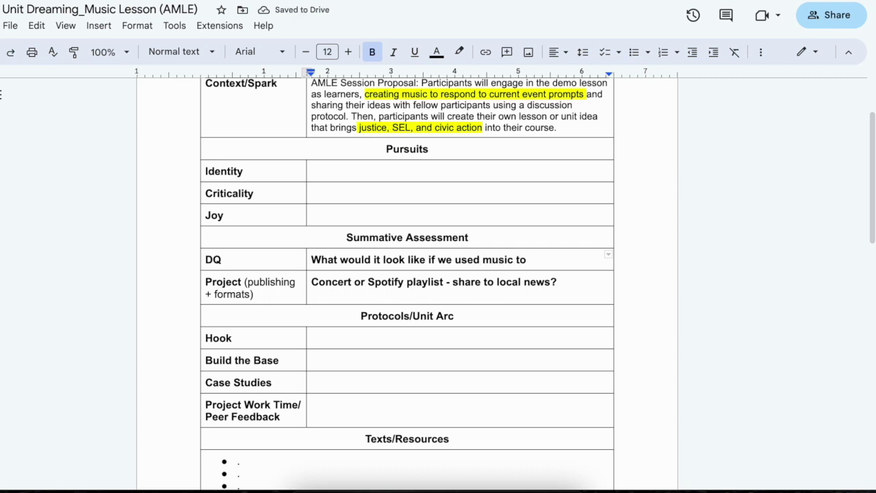
type("proces")
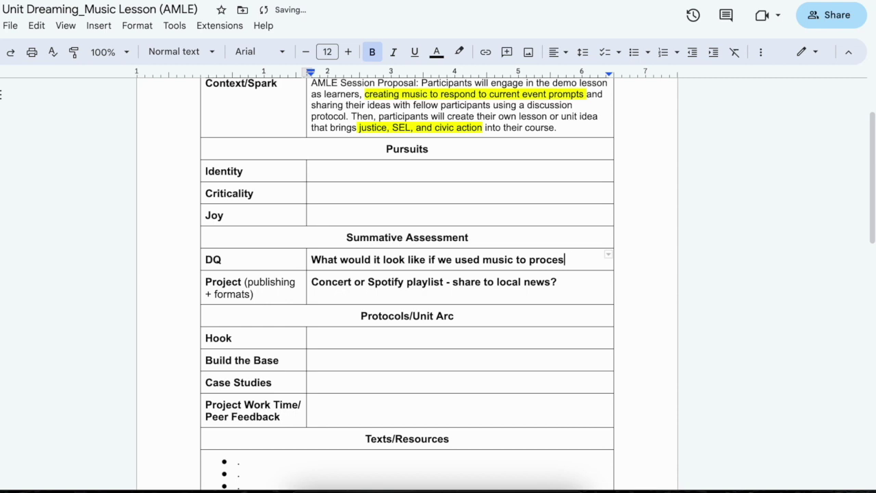
type("s current events?")
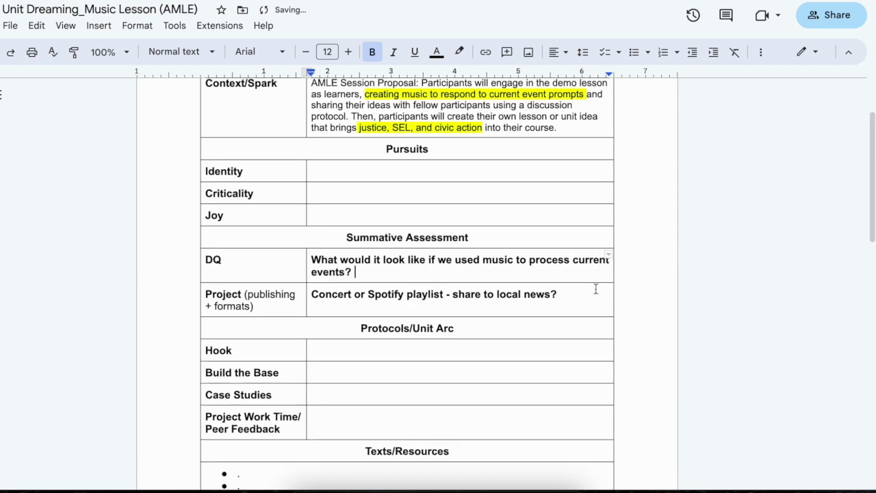
Reword the driving question in the DQ row so that the text after "process" reads "our emotions?".
left_click(572, 259)
type("our emotions?")
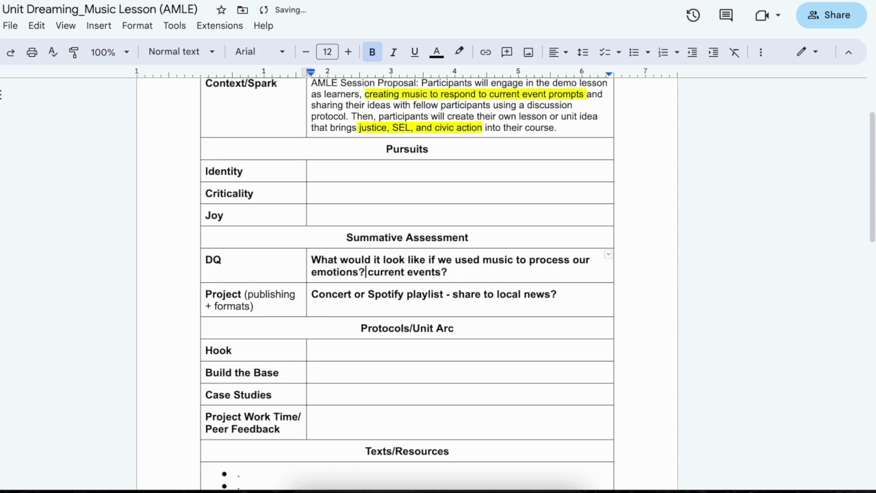
left_click(457, 272)
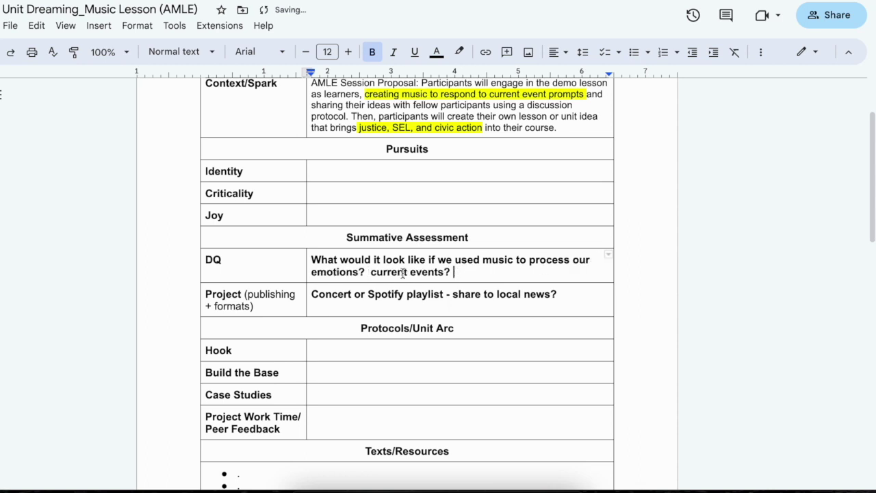
left_click(371, 272, "shift")
key("BackSpace")
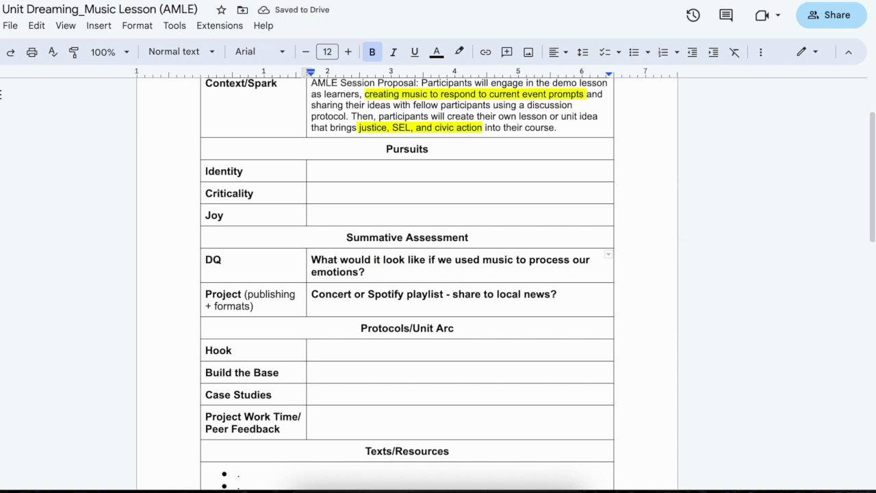
Remove the bold formatting from the answers in the DQ and Project rows.
left_click_drag(512, 296, 452, 272)
key("ctrl+b")
left_click(481, 311)
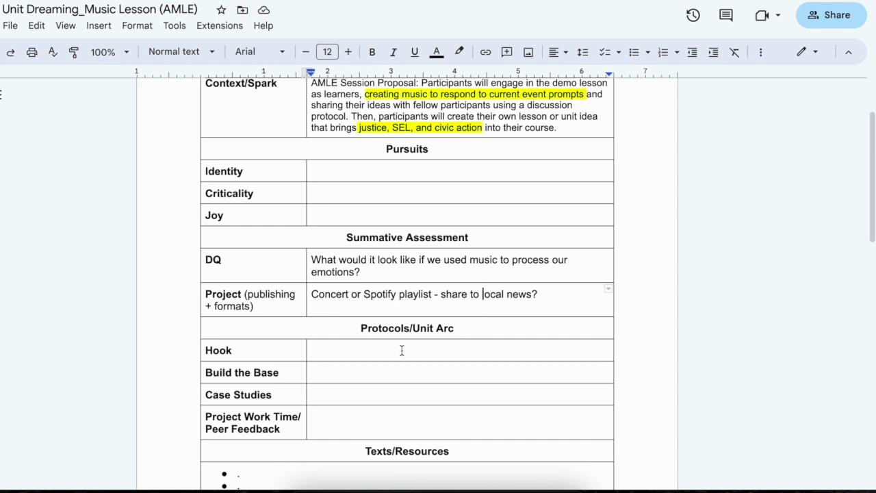
Enter "Identity-based injustice" in the Identity row and remove bold formatting from the Identity, Criticality and Joy answer cells.
left_click(392, 172)
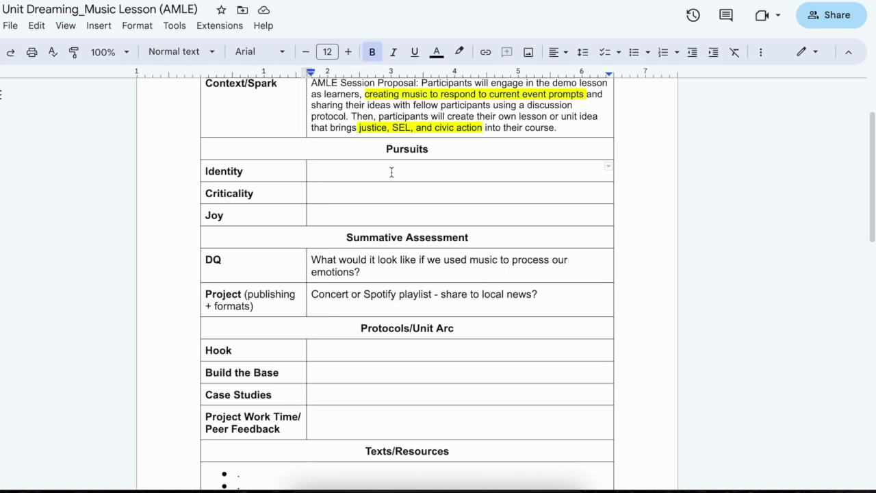
type("identit")
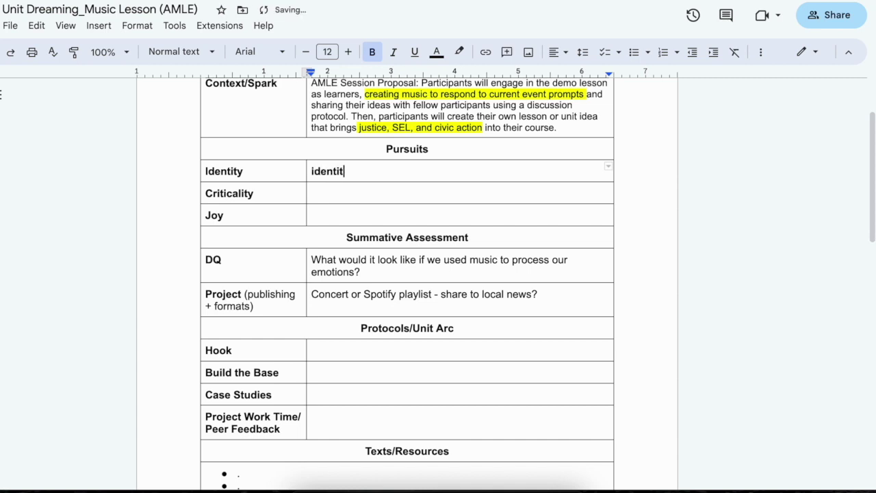
type("y-based injustic")
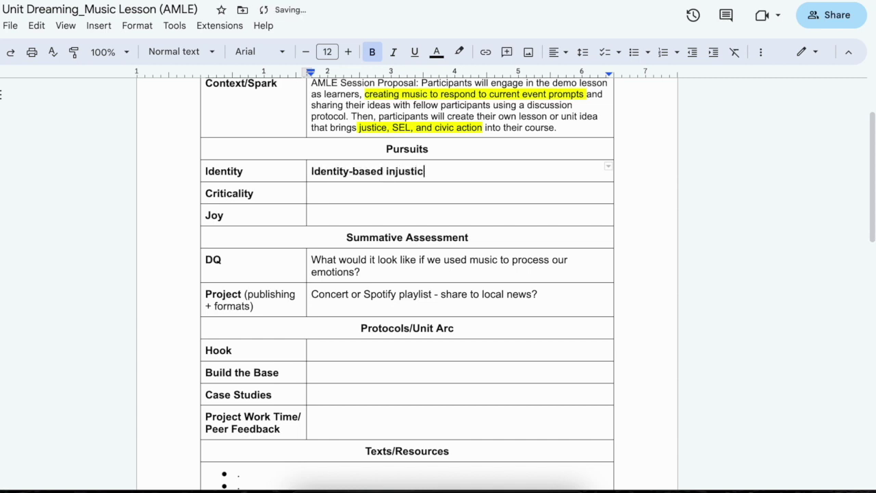
type("e")
left_click_drag(375, 171, 379, 209)
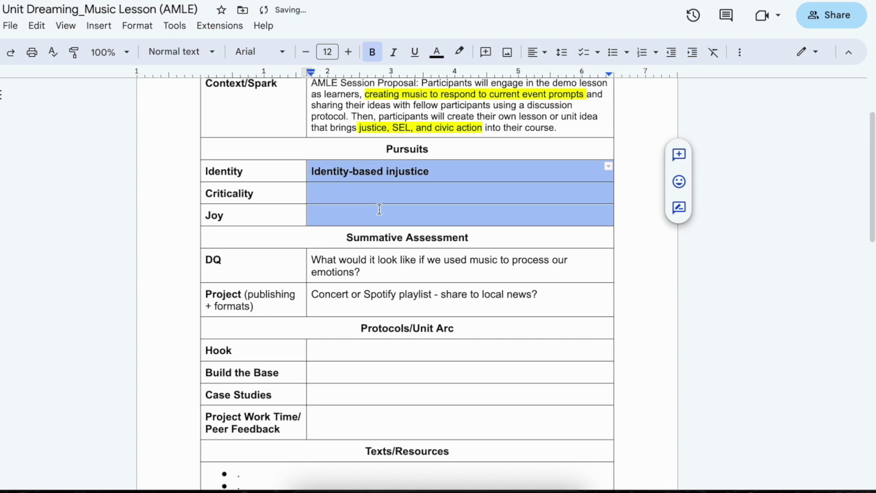
key("ctrl+b")
Append "- race, gender identity, sexual orientation, dis/ability, linguistic, immigration" to the answer in the Identity row.
left_click(434, 174)
type("-")
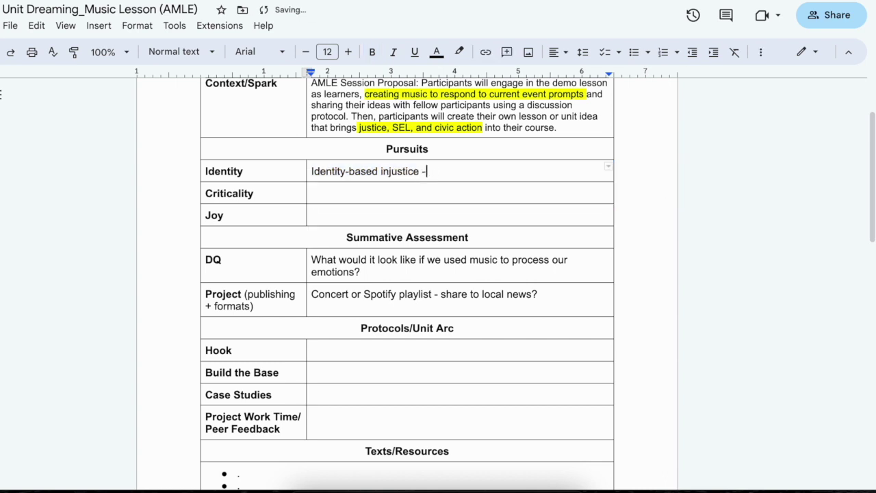
type(" race, gender id")
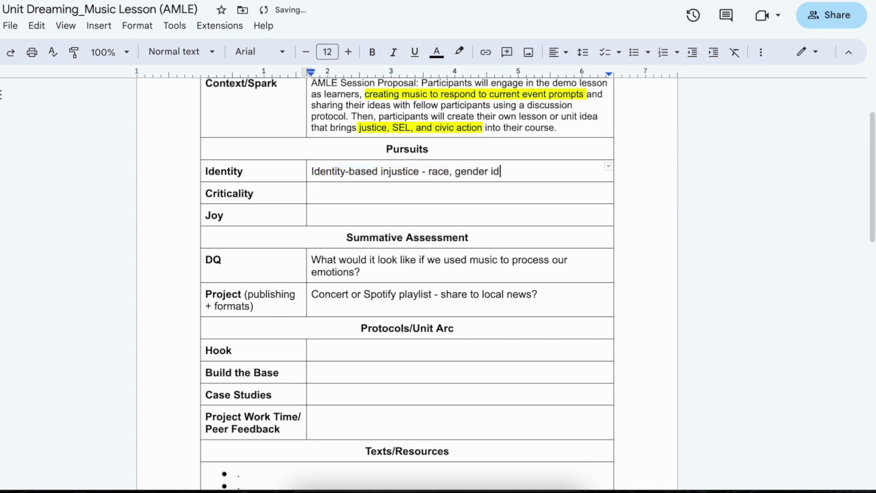
type("entity, sexual orientat")
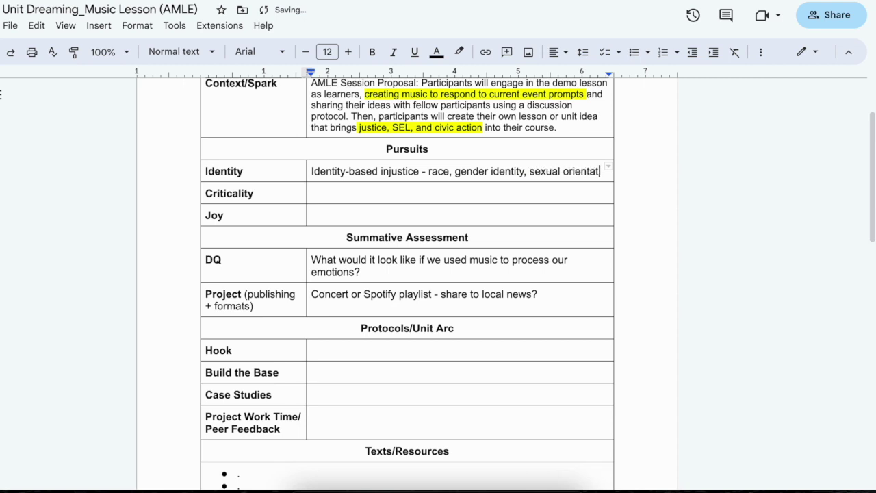
type("ion, disab")
key("BackSpace")
key("BackSpace")
type("/")
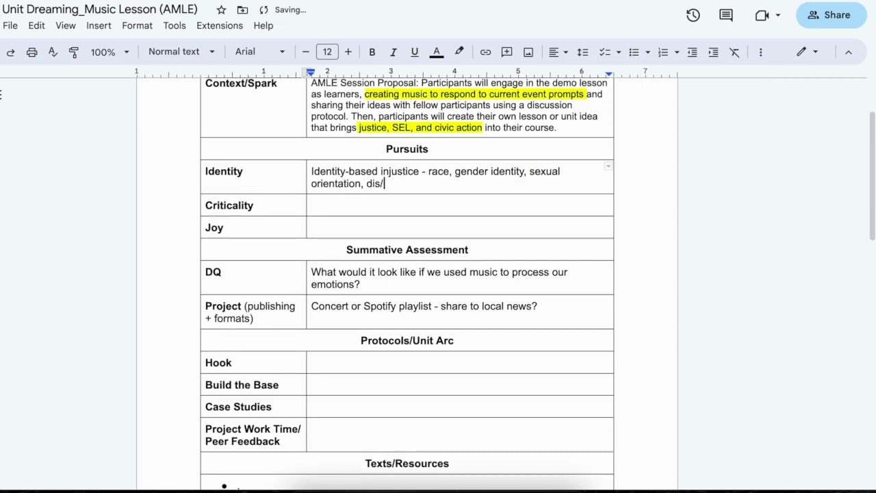
type("ability, ")
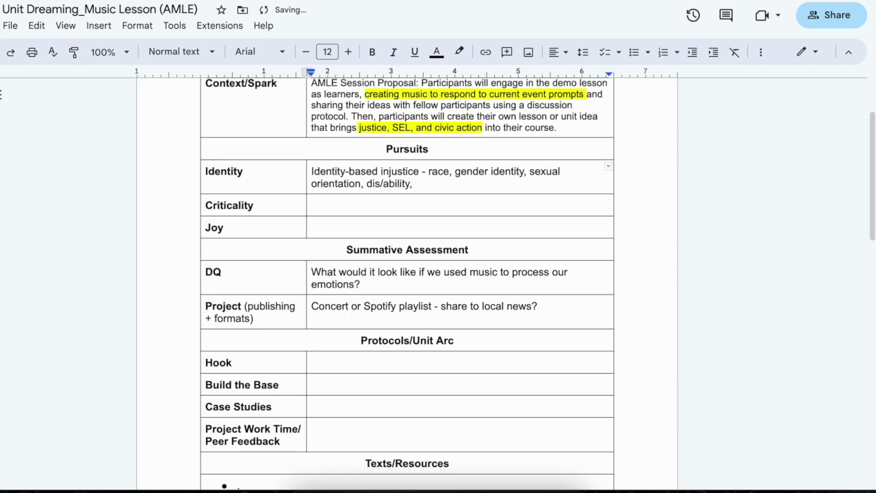
type("linguistic")
type(", m")
key("BackSpace")
type("im")
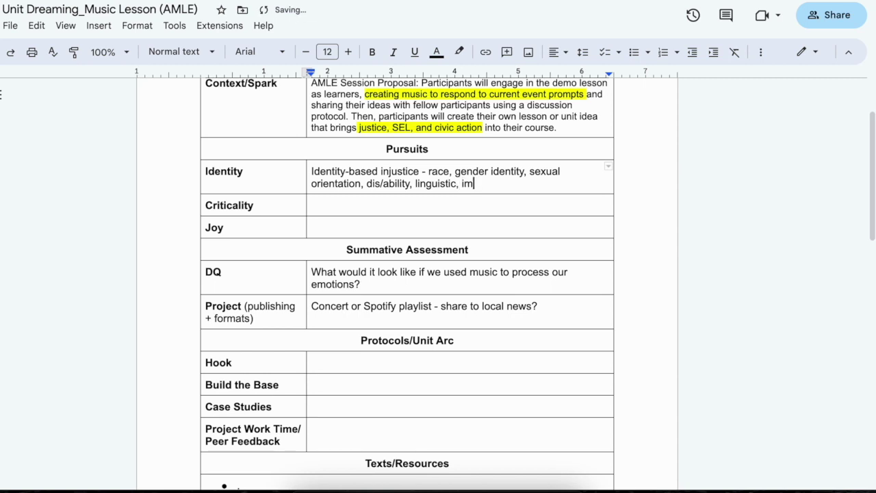
type("migration")
Fill in the Criticality row with two lines: "Songs as justice - freedom songs" and "Historical and current day activist movements".
left_click(394, 204)
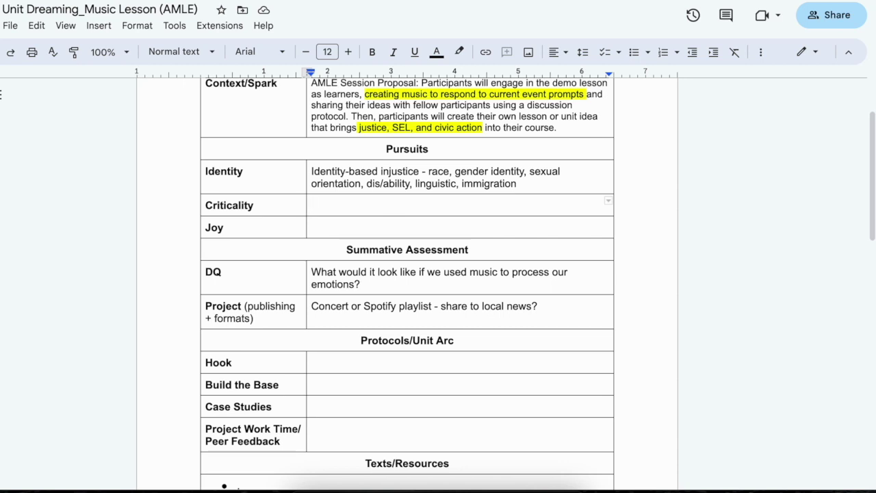
type("Songs as justi")
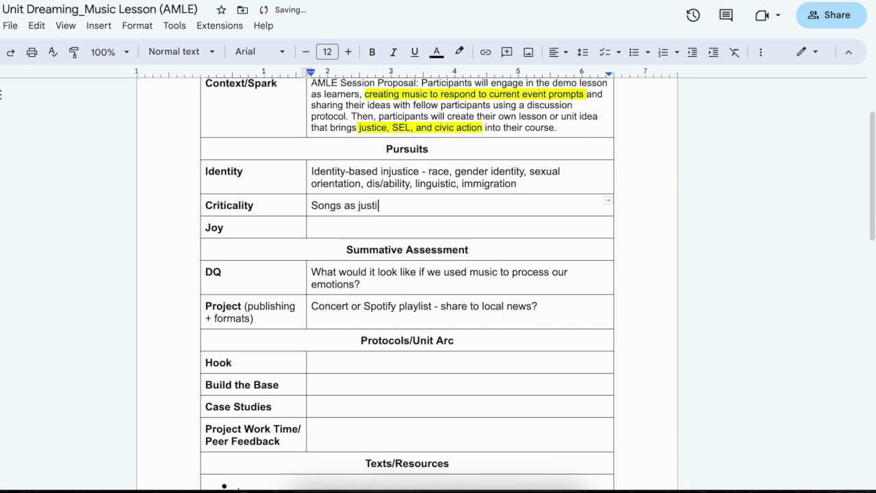
type("ce - freedom so")
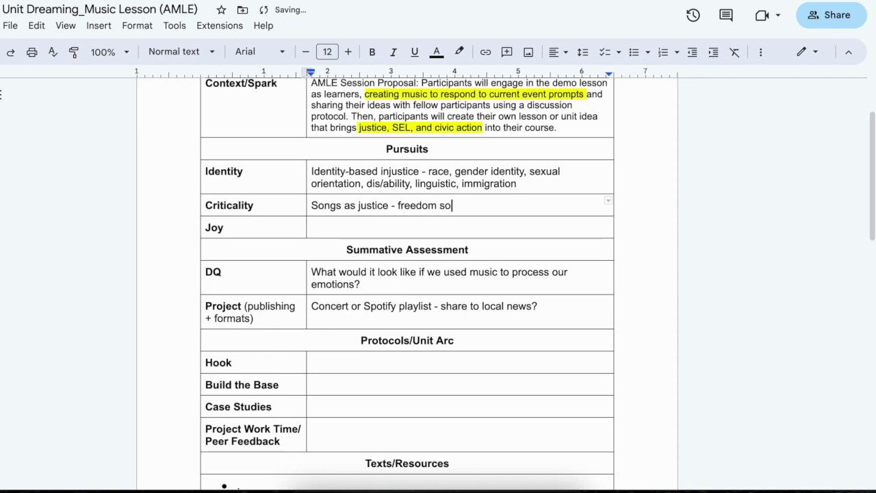
type("ngs")
key("Return")
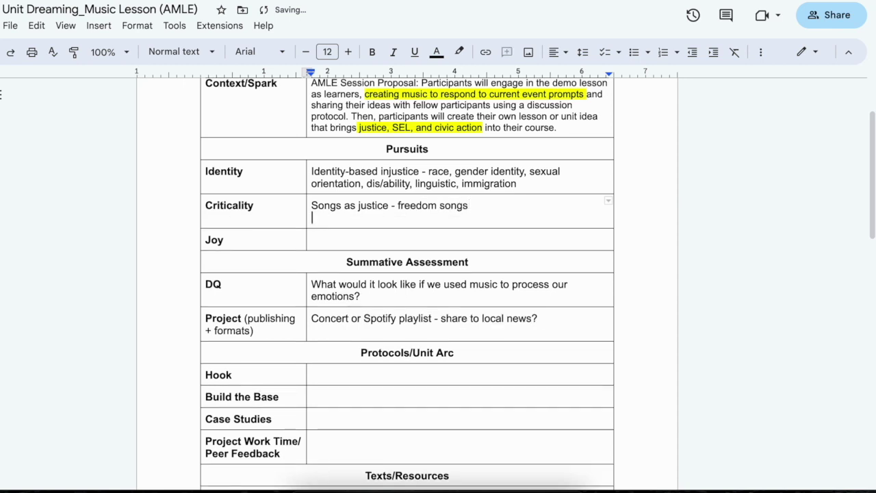
type("Historical ")
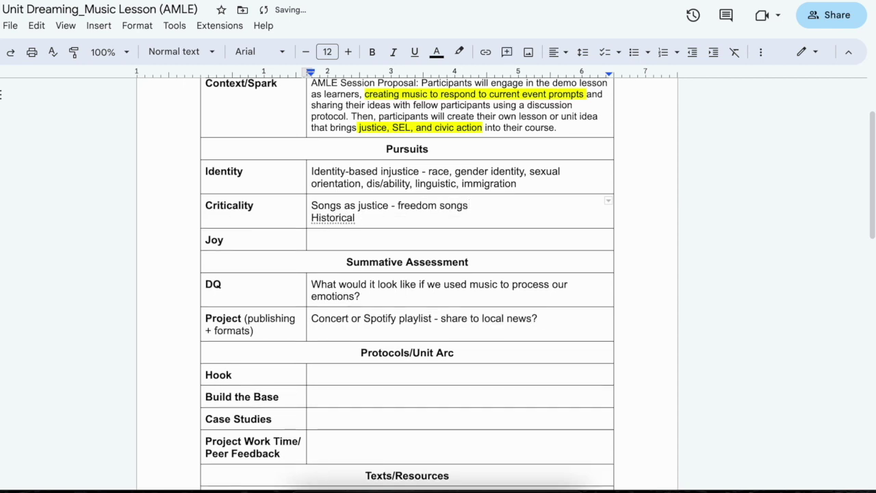
type("and current ")
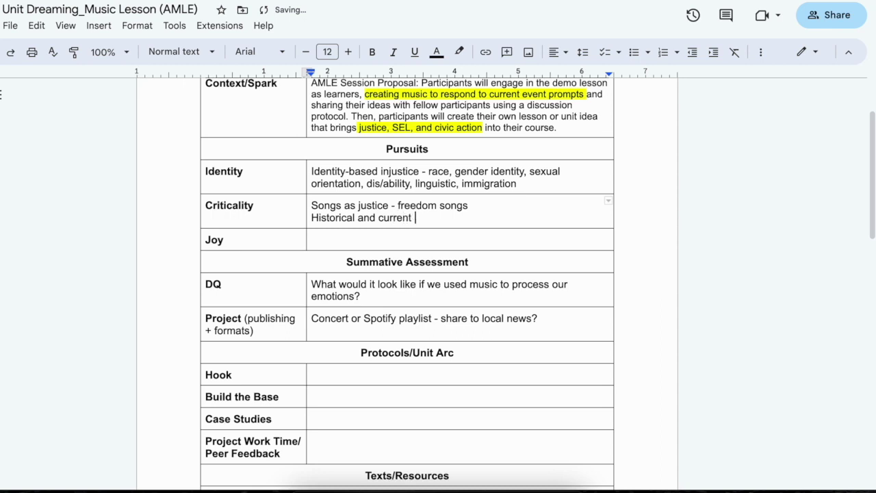
type("day activist movements")
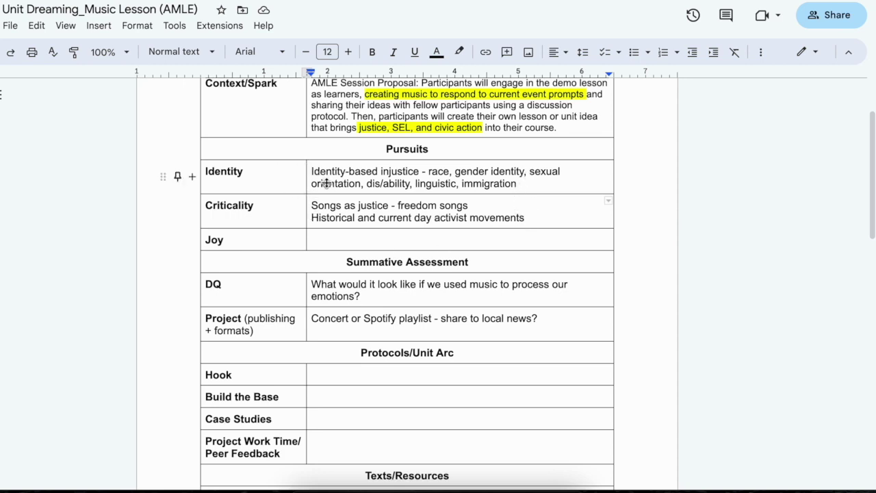
Fill in the Joy row with two lines: "Various types of music, identities of artists" and "Freedom songs".
left_click(329, 238)
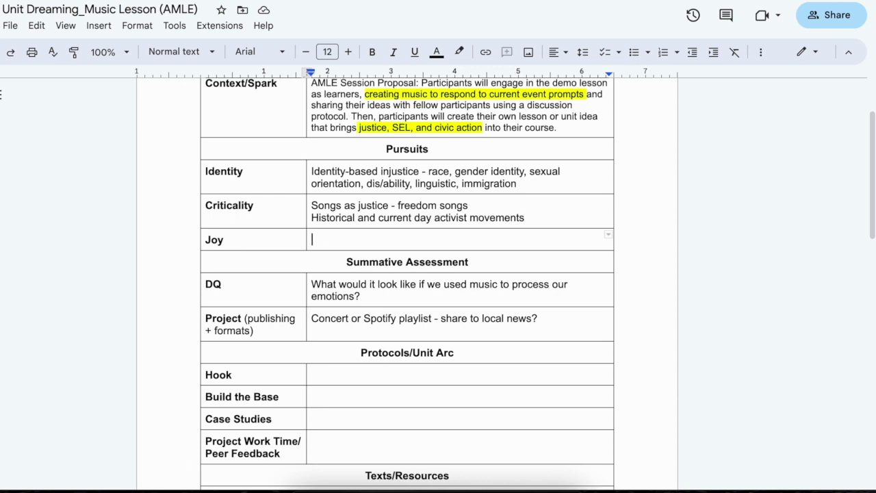
type("Various types of ")
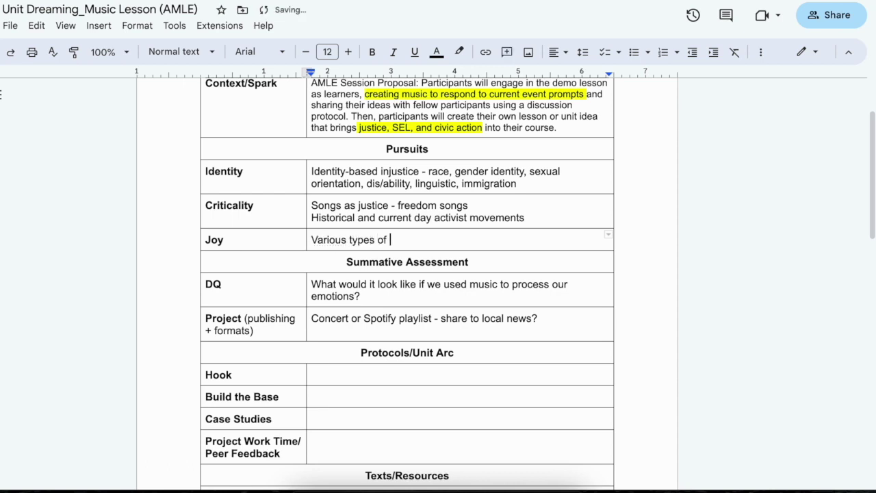
type("music")
key("BackSpace")
type(", identities ")
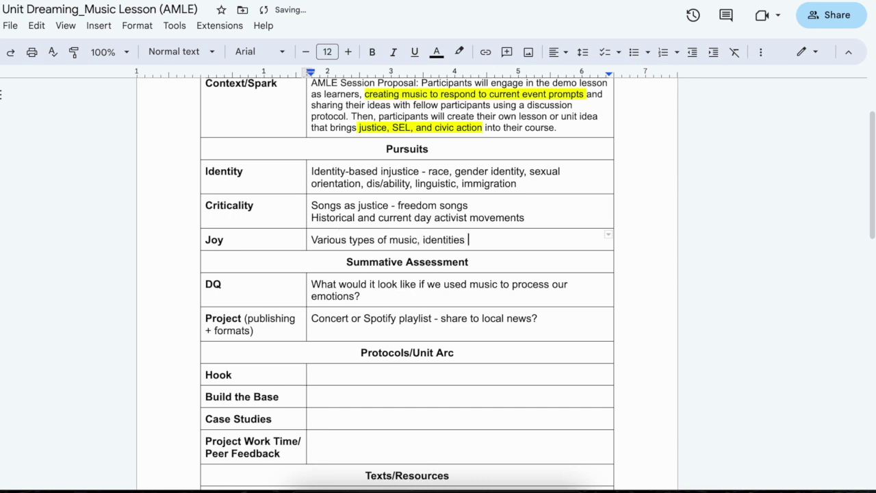
type("of artists")
key("Return")
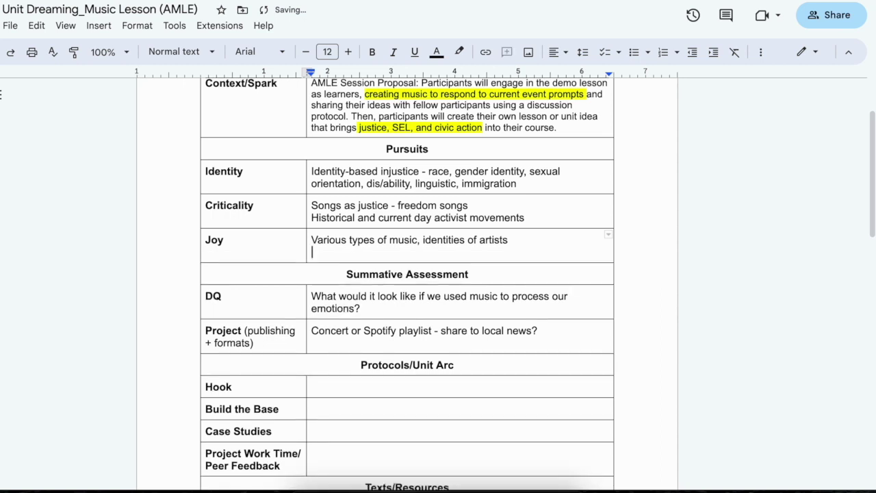
type("Freedom songs")
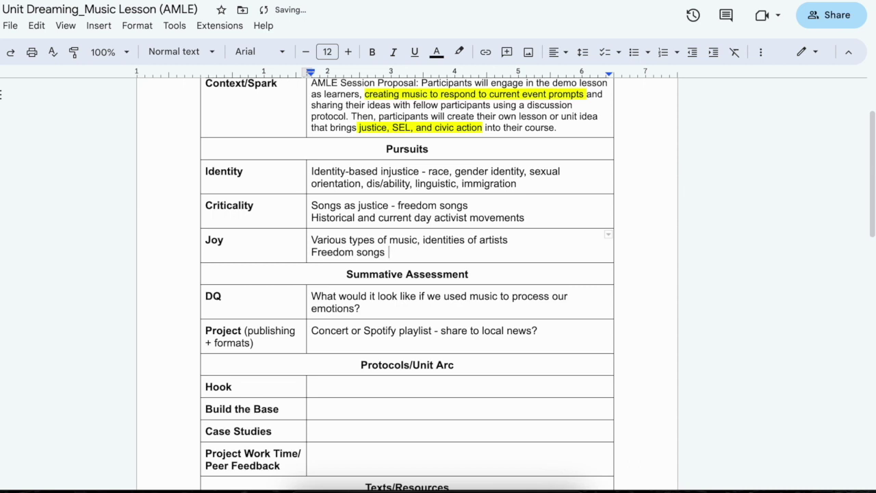
Enter "How are you today? What does ___ emotion sound like?" in the Hook row of the unit arc.
scroll(336, 239, "down", 2)
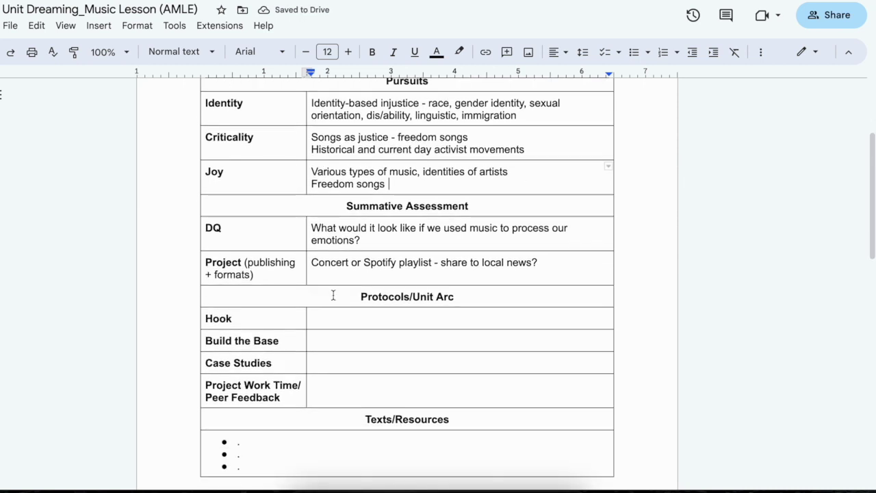
left_click(369, 346)
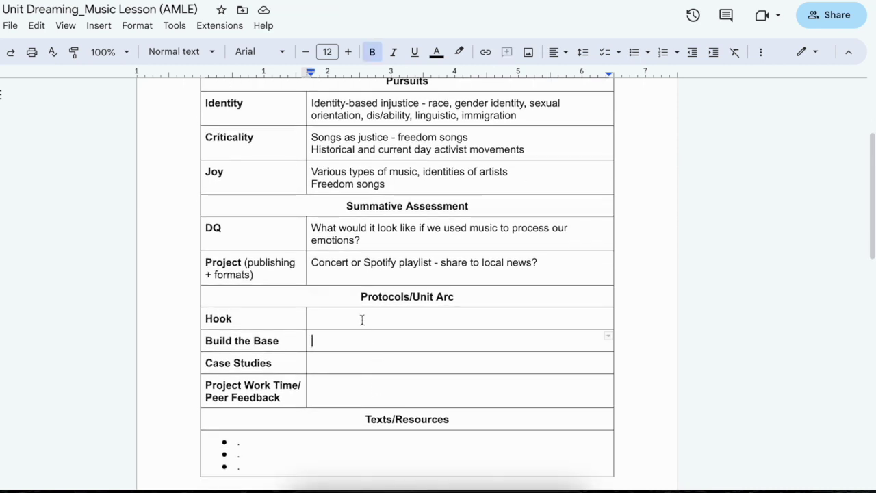
triple_click(363, 320)
left_click(363, 320)
type("How are you today? ")
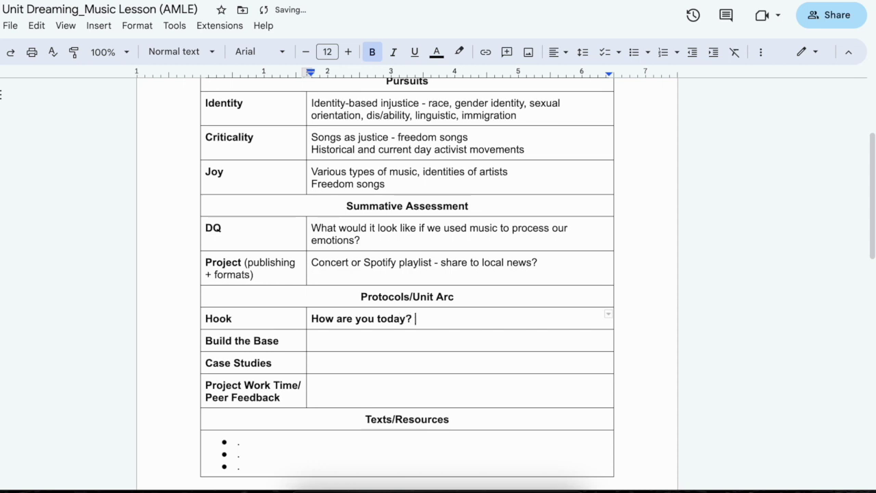
type("What does __")
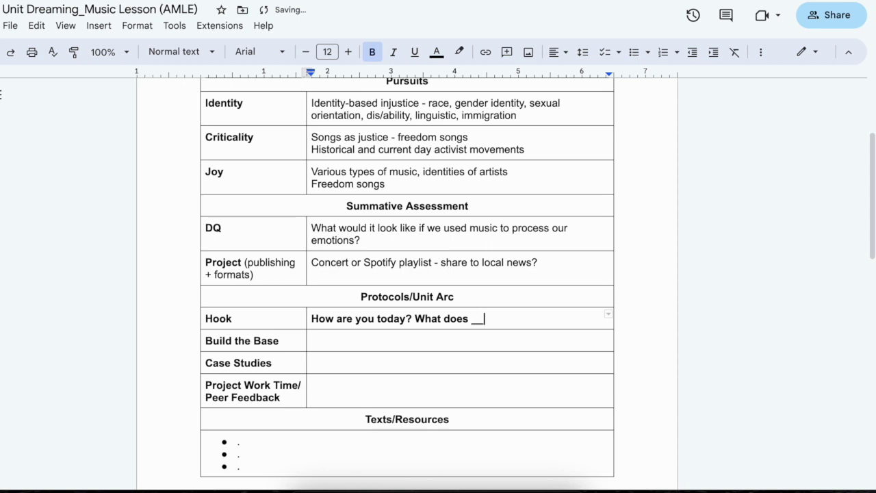
type("_ emotion sound like?")
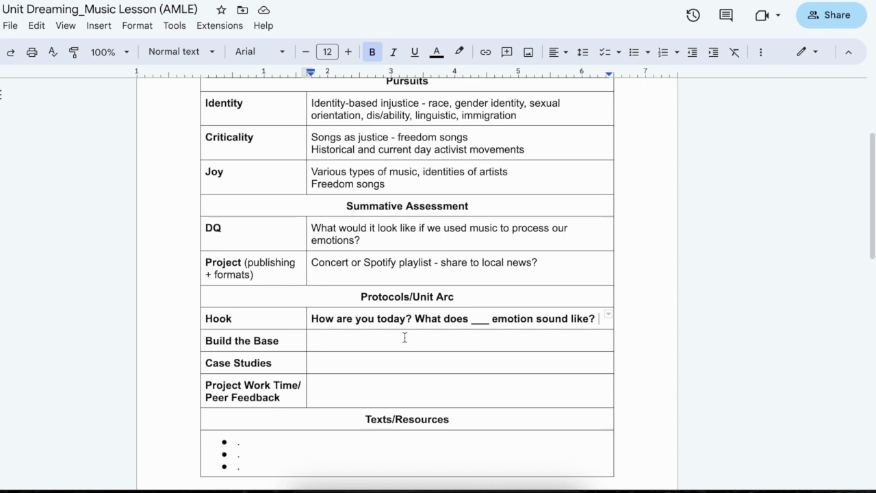
Fill in the Build the Base row with three lines, "Instruments", "Cadence" and "loud/quiet", followed by an empty line.
left_click(432, 344)
type("instrum")
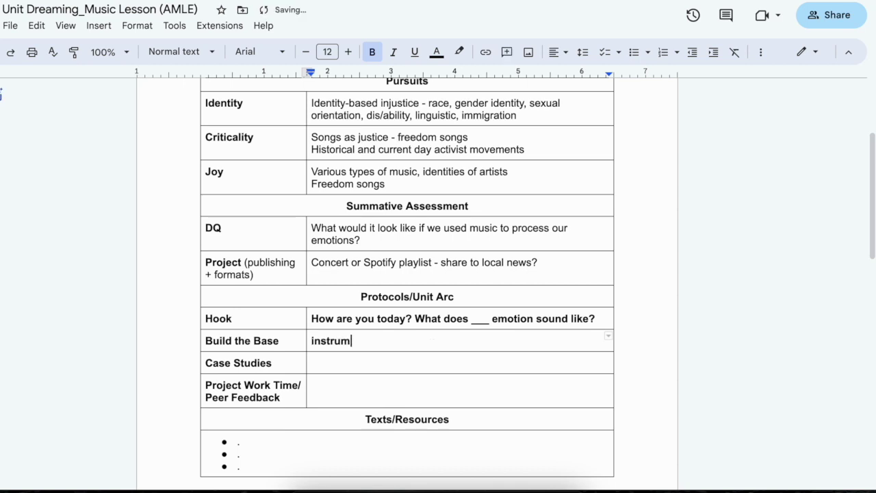
type("ents")
key("Return")
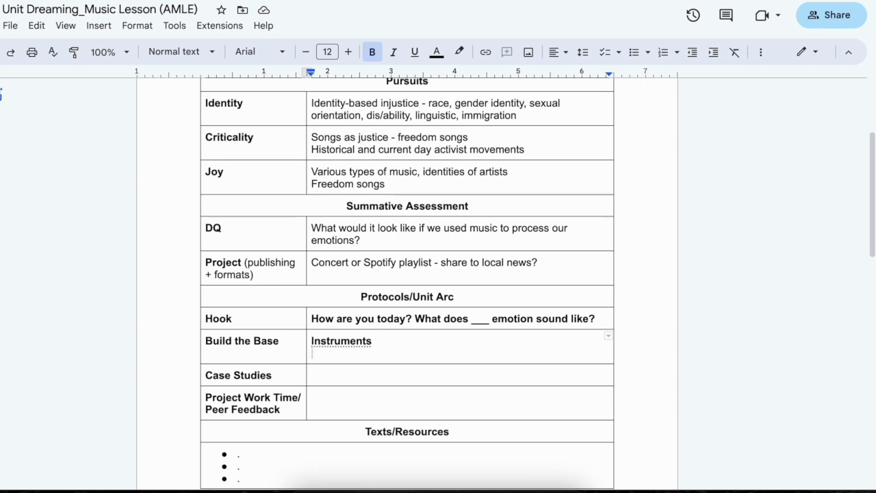
type("Cadence")
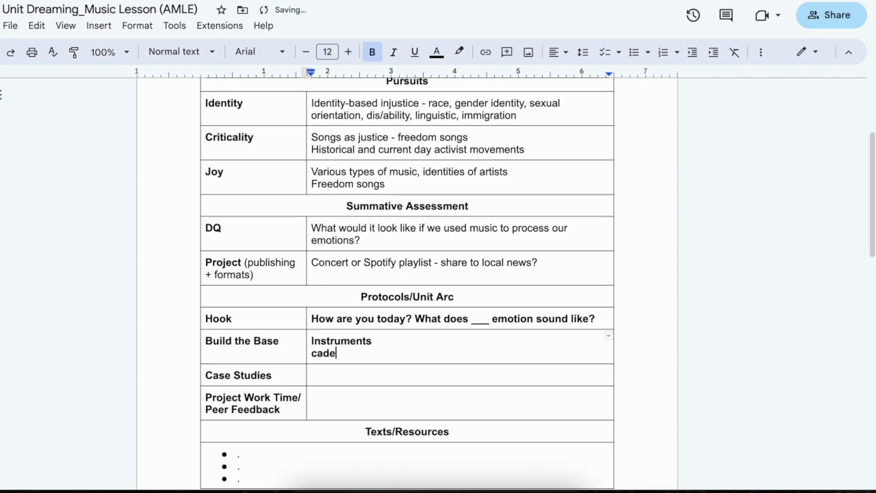
key("Return")
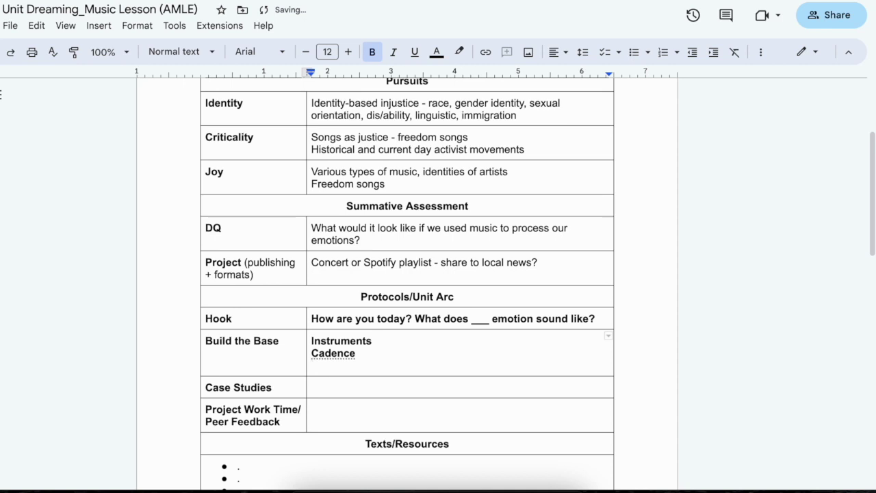
type("loud/quiet")
key("Return")
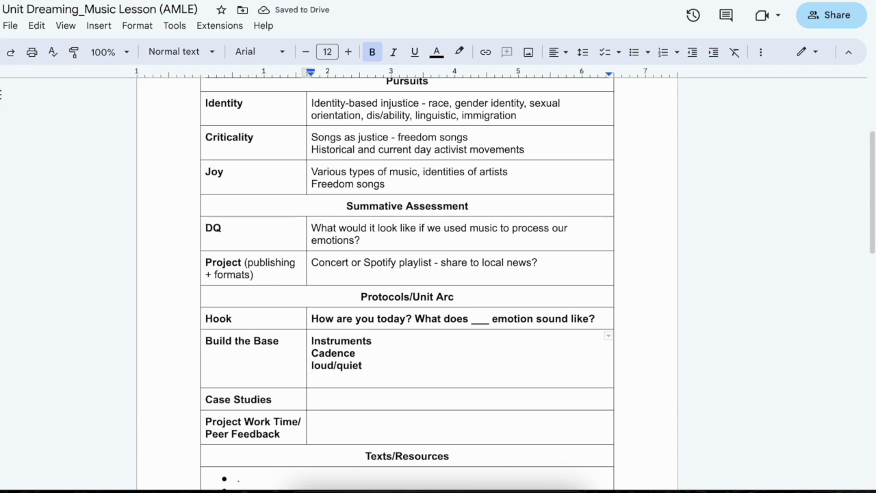
Enter "Songs - unpack the elements + connect to emotions" in the Case Studies row.
left_click(389, 401)
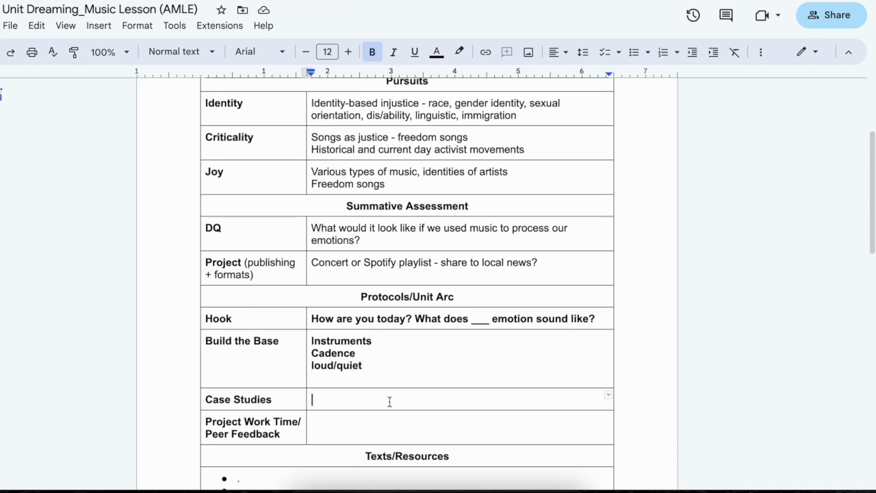
type("fre")
key("BackSpace")
key("BackSpace")
key("BackSpace")
type("songs ")
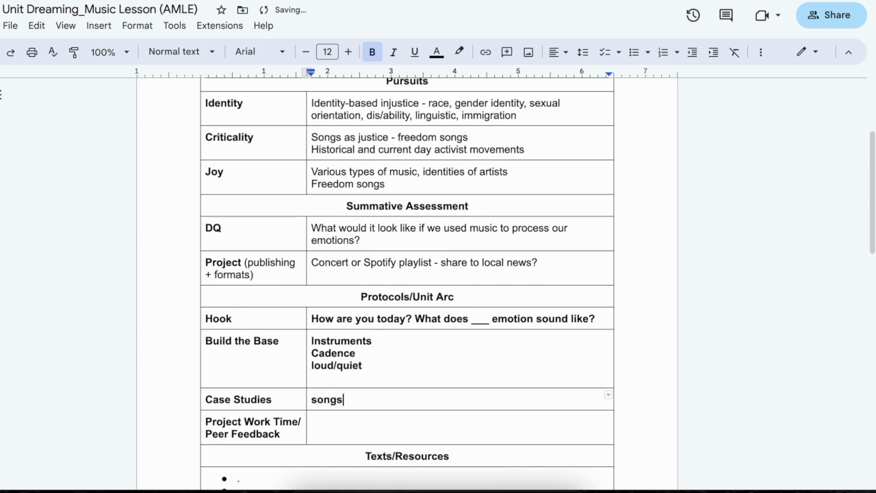
type("- unpack the ")
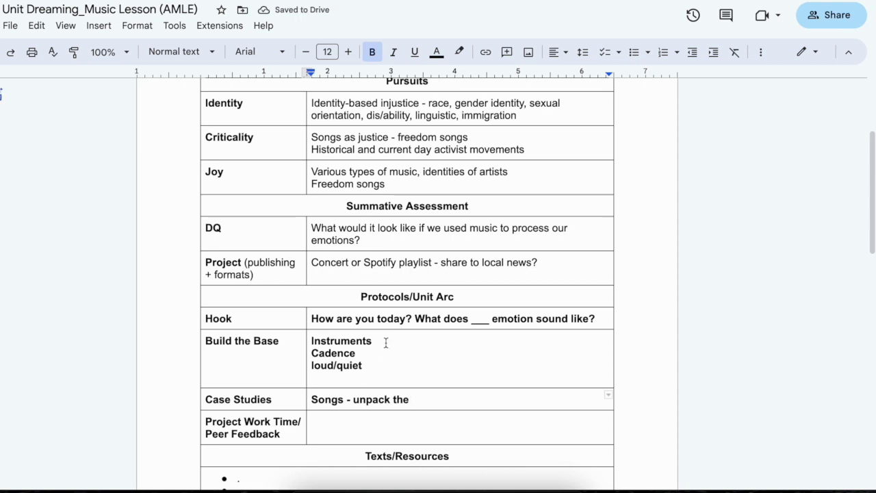
type("elements")
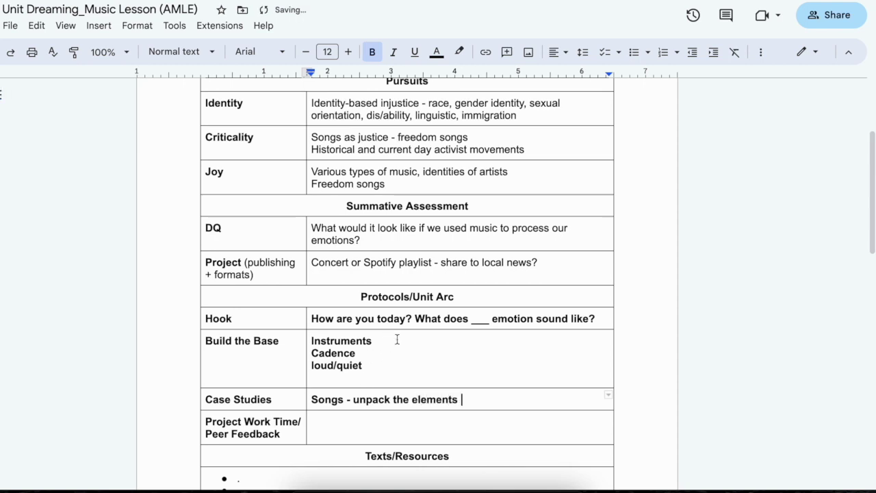
type(" + connect to emotions")
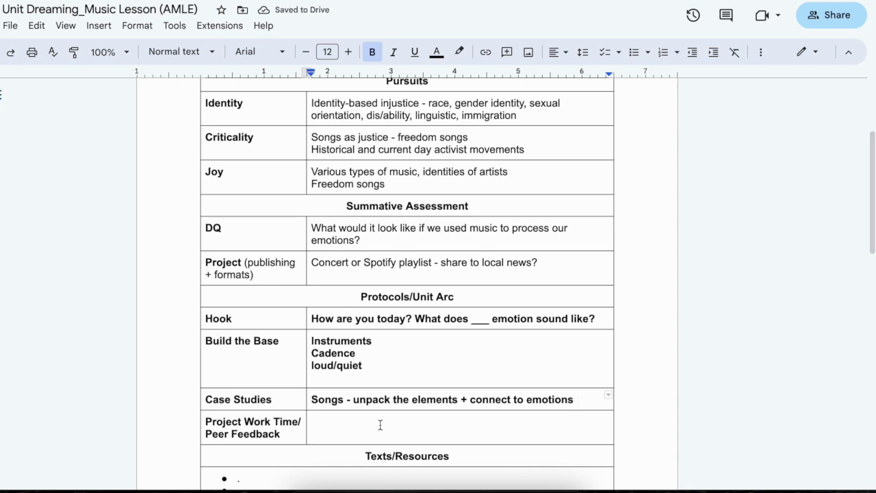
Place the text cursor in the empty answer cell of the Project Work Time/Peer Feedback row.
left_click(380, 425)
scroll(380, 426, "down", 3)
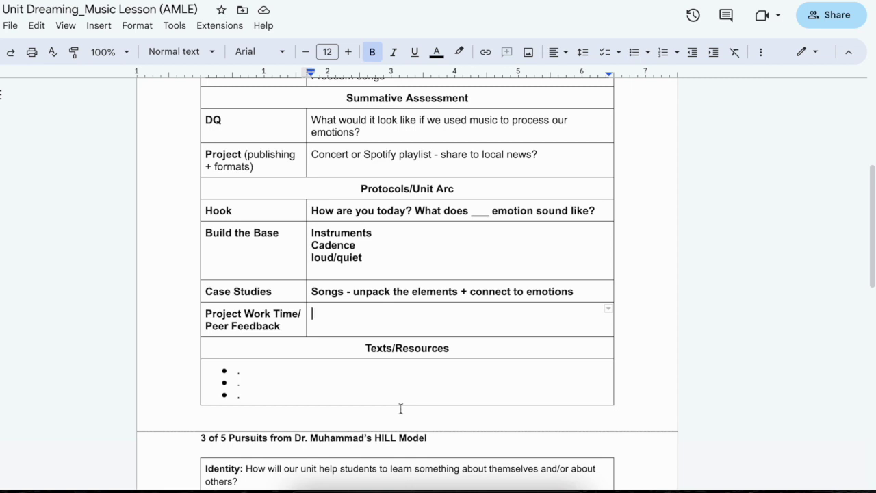
scroll(401, 409, "down", 1)
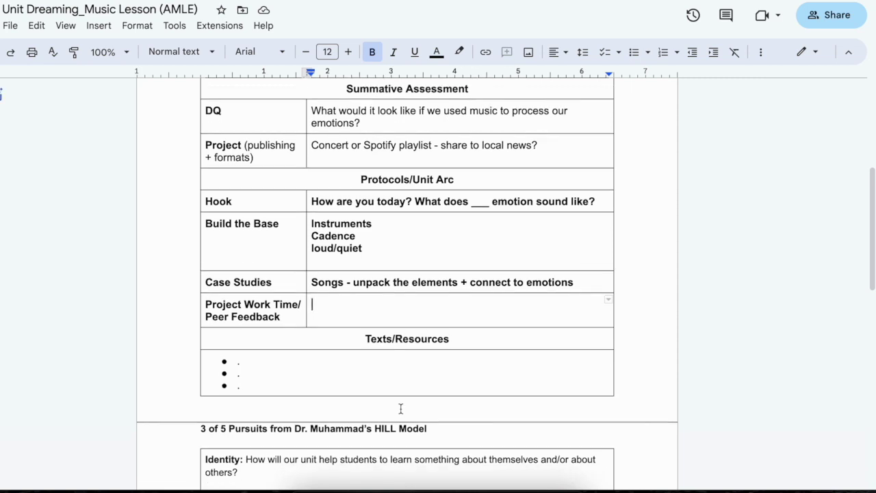
scroll(401, 409, "up", 3)
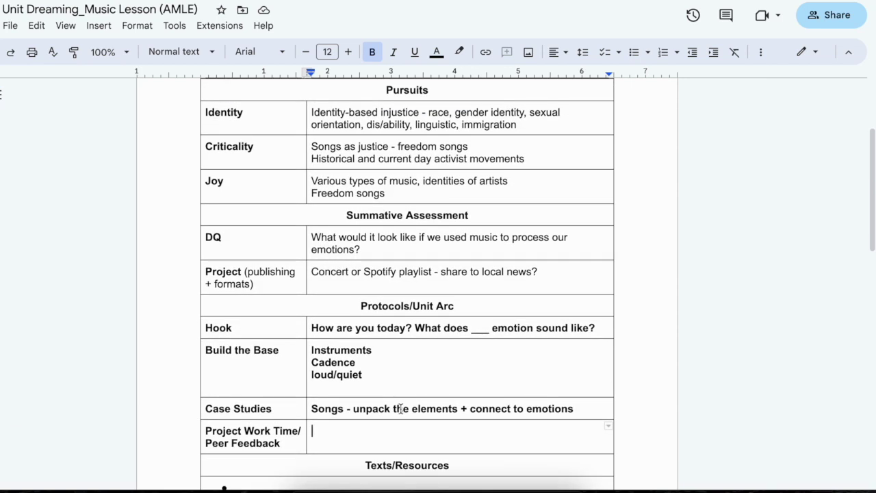